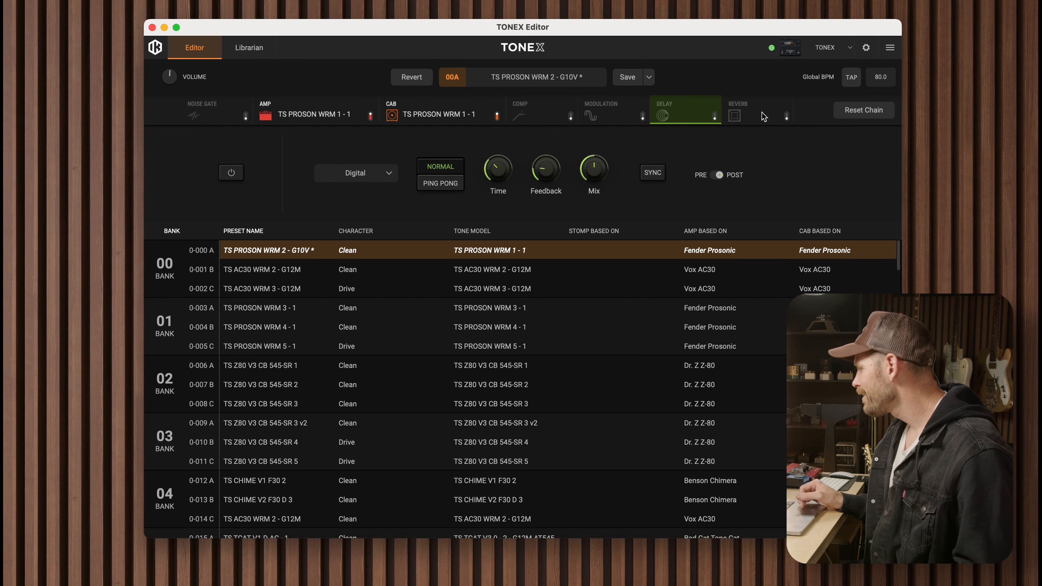
# - Toggle the delay to pre, ahead of the amp in the signal chain, and back to post
pyautogui.click(715, 175)
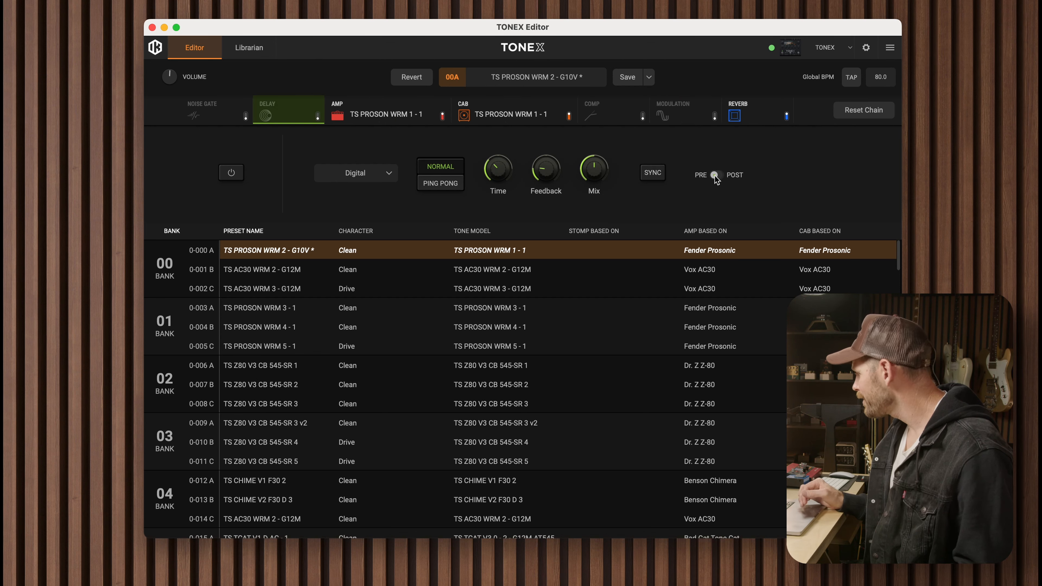
pyautogui.click(715, 175)
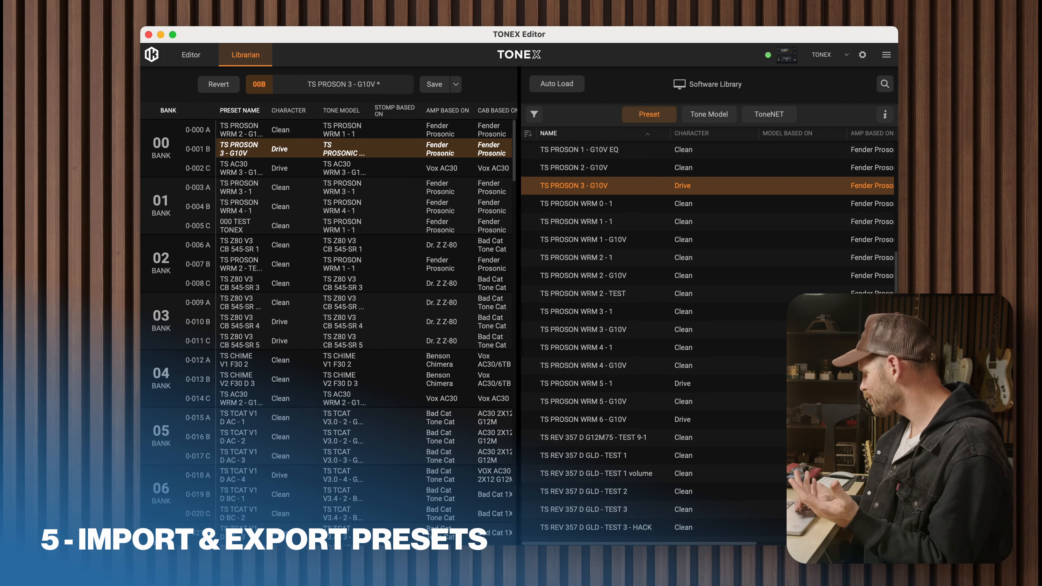
# - Import TS REV 357 G12H75 9 - 5.txp from the 357 Captures V3 folder in Finder into the software library's presets
pyautogui.press('super+Tab')
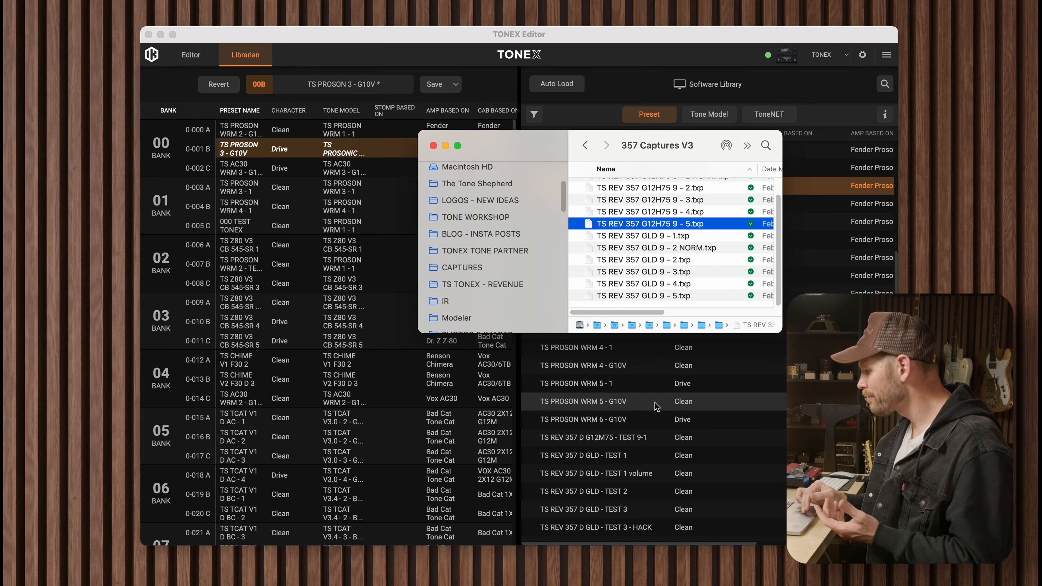
pyautogui.moveTo(615, 227); pyautogui.dragTo(663, 406)
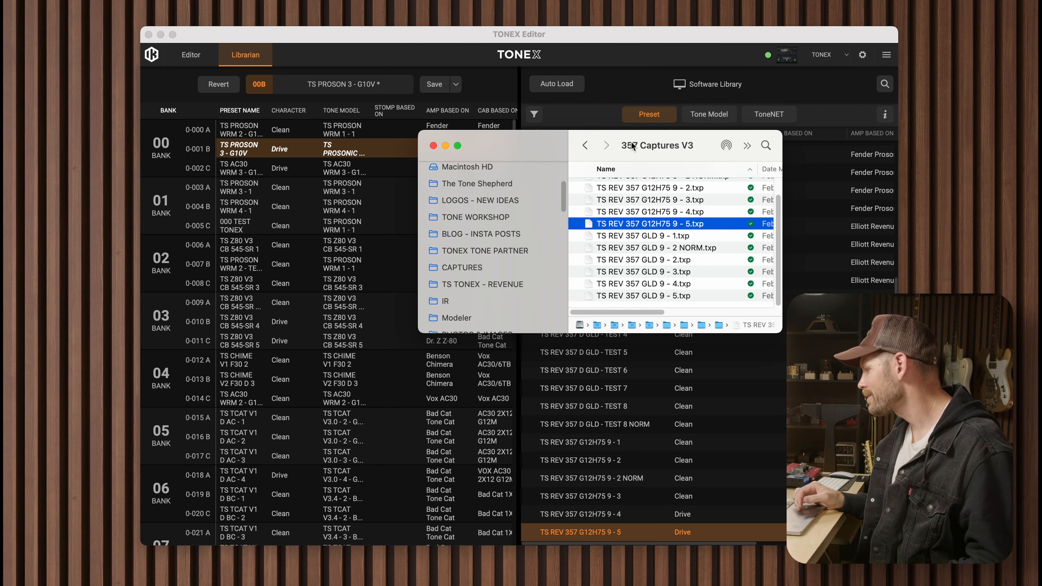
pyautogui.click(611, 49)
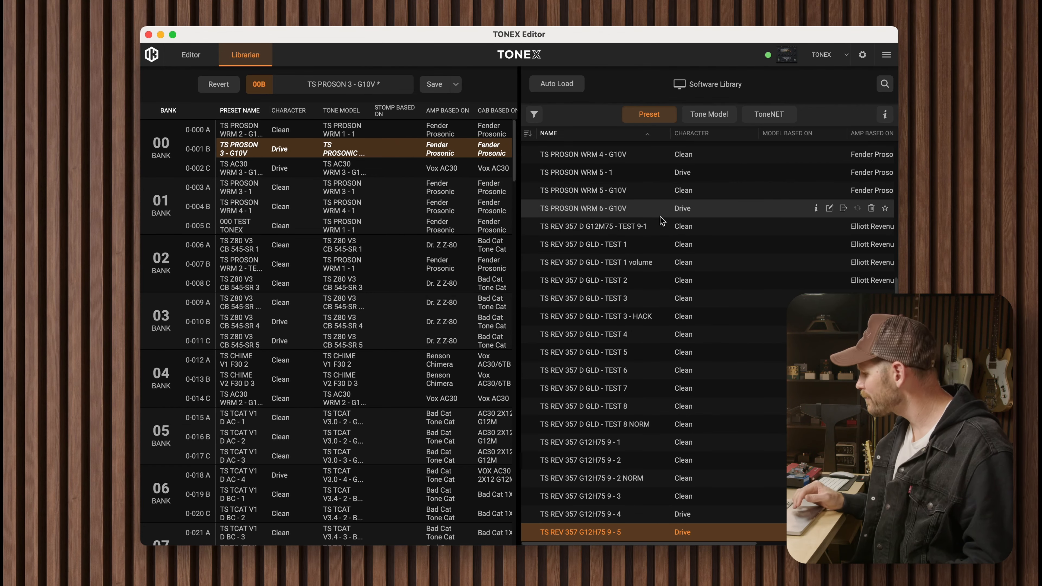
# - Start exporting the library preset TS REV 357 D GLD - TEST 3 and cancel at the destination choice
pyautogui.click(601, 298)
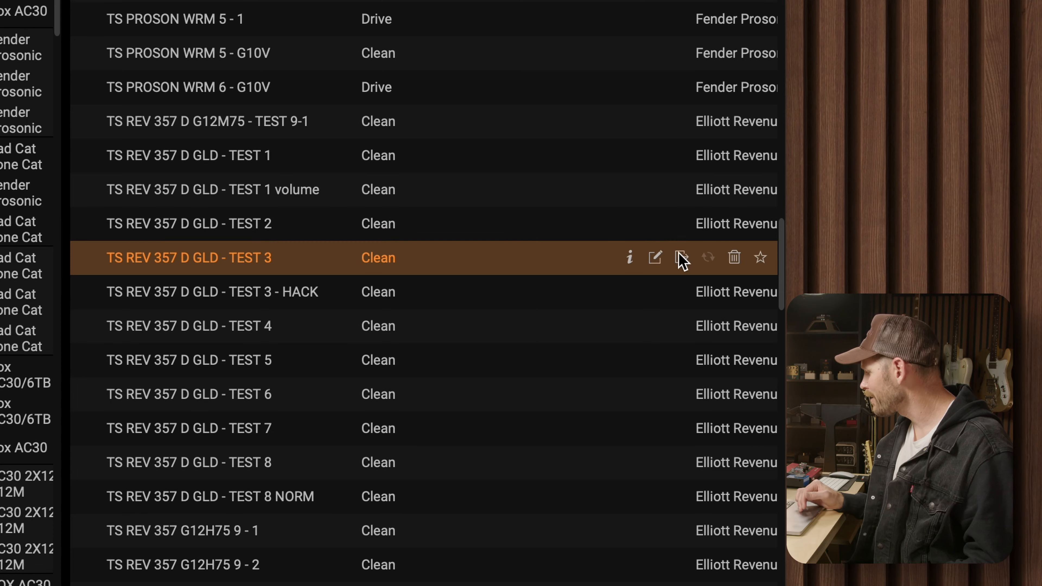
pyautogui.click(682, 258)
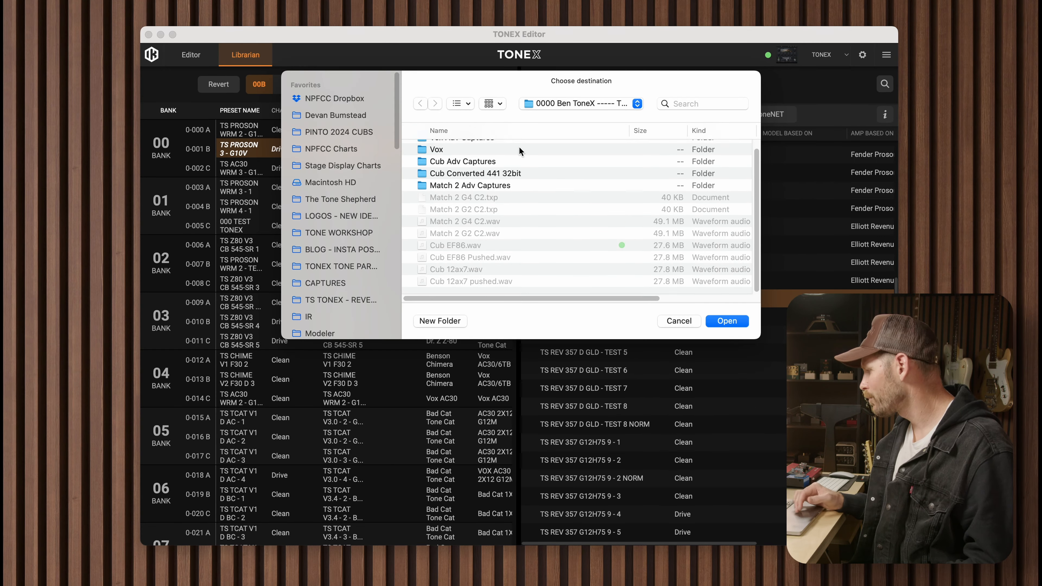
pyautogui.click(677, 321)
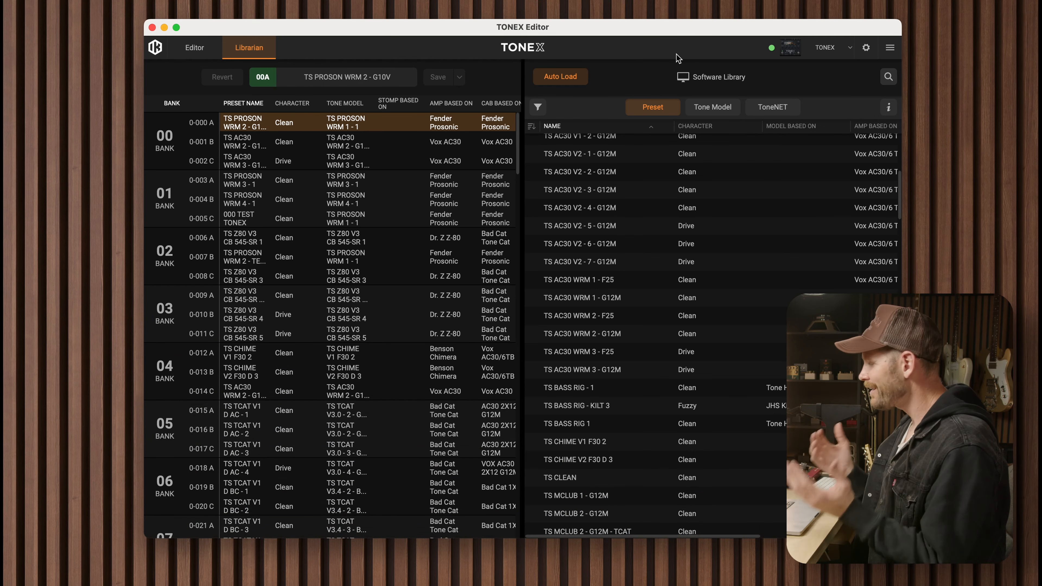
# - Show the software library's preset filters and look through the presets in the Tone Shepherd user folder
pyautogui.click(541, 108)
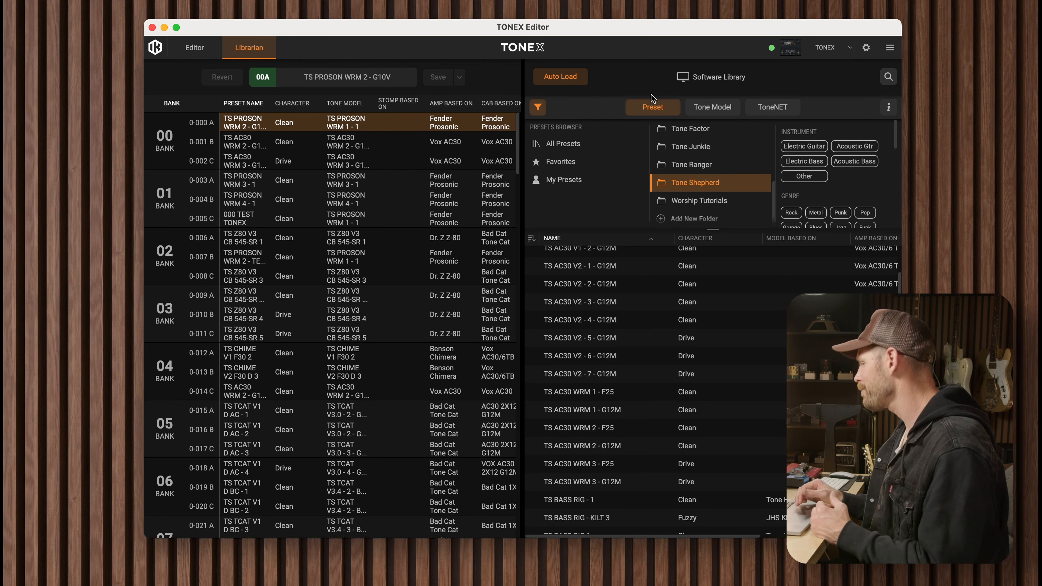
pyautogui.click(681, 159)
pyautogui.click(682, 181)
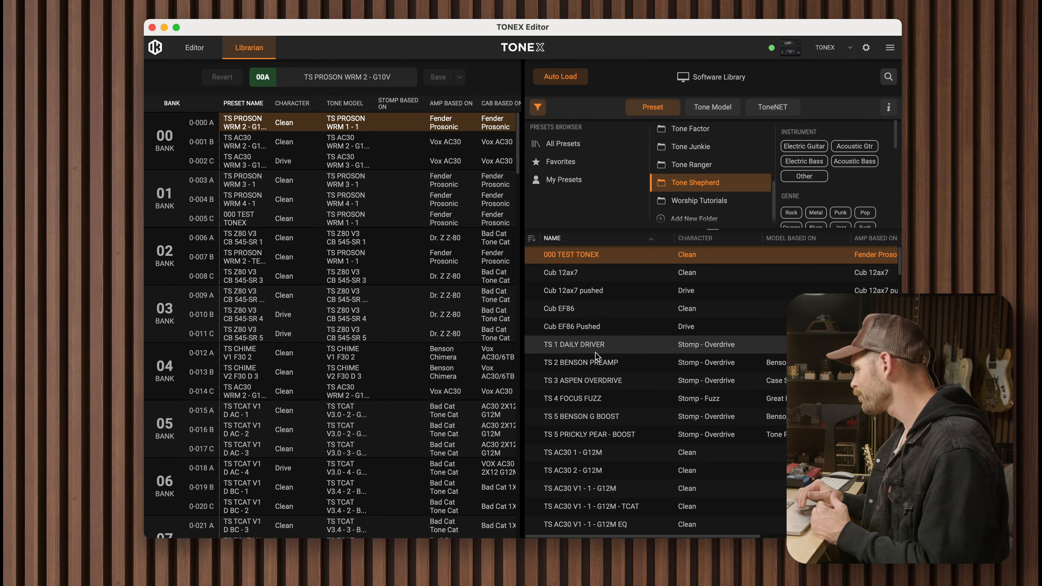
pyautogui.scroll(-20, 596, 351)
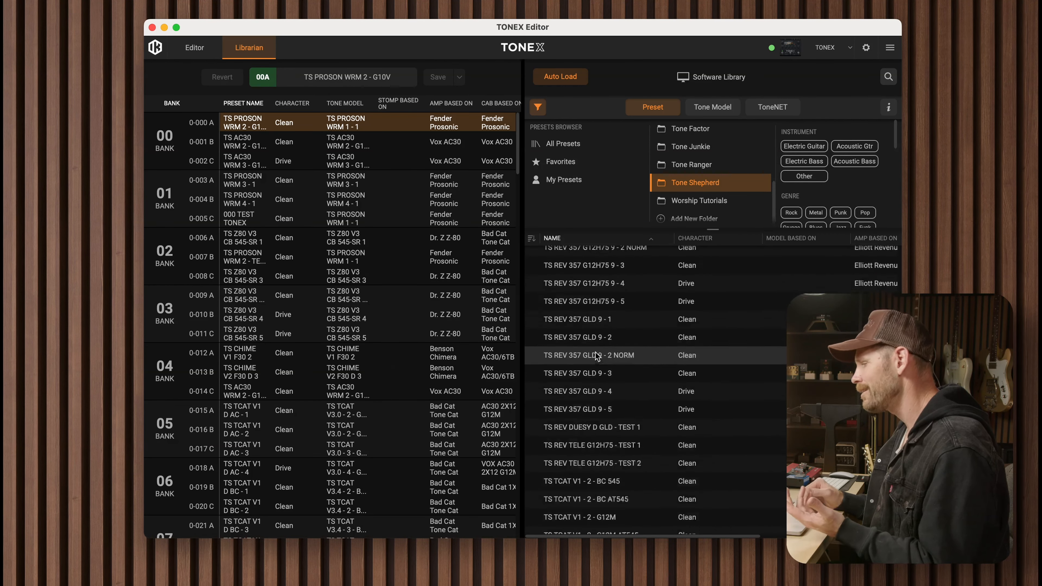
pyautogui.scroll(20, 596, 352)
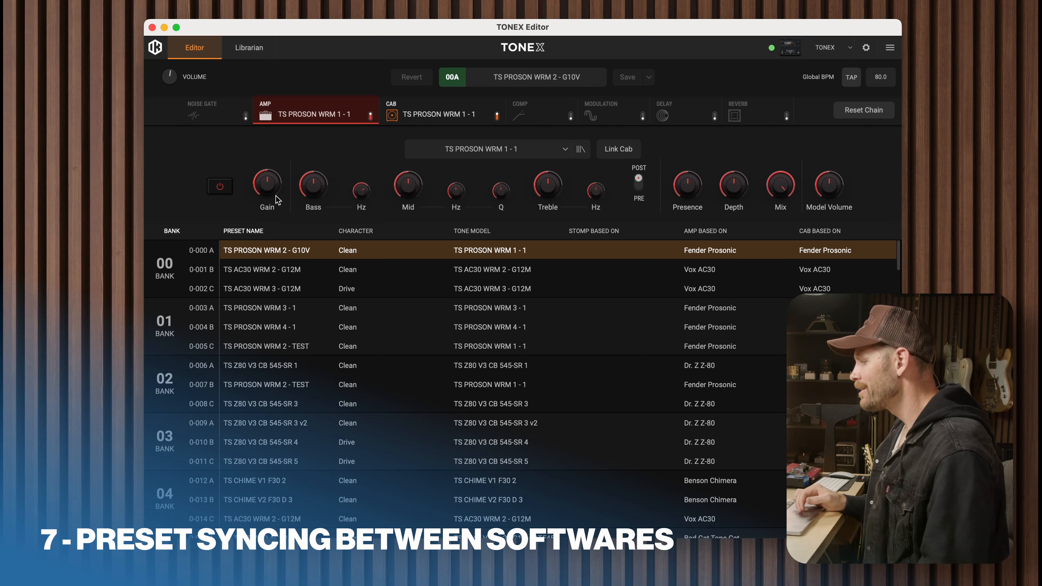
# - Raise the amp's gain and lower its bass, and save the preset to location 01C as 000 TEST TONEX
pyautogui.moveTo(278, 200); pyautogui.dragTo(270, 168)
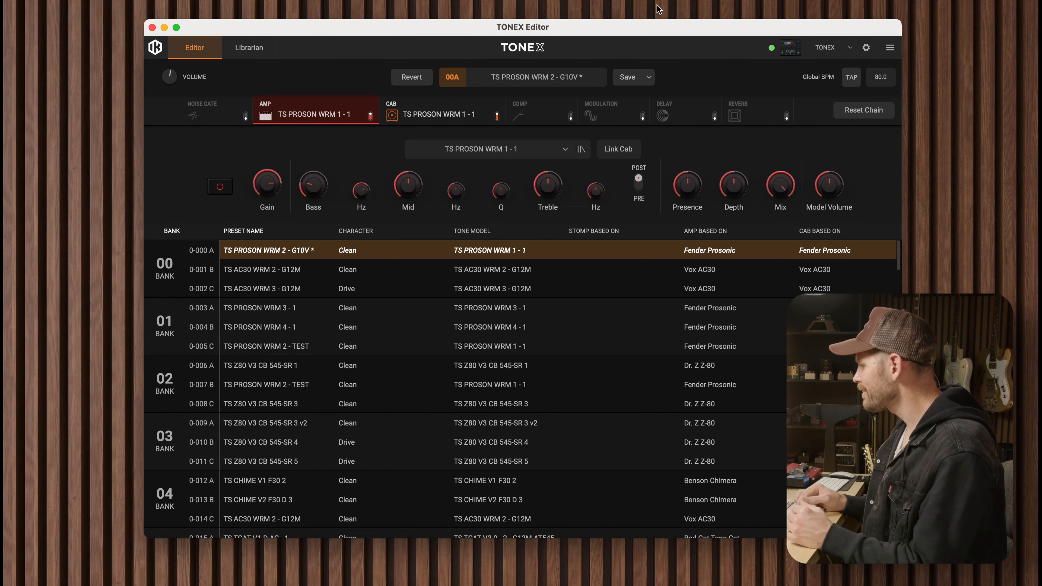
pyautogui.click(651, 76)
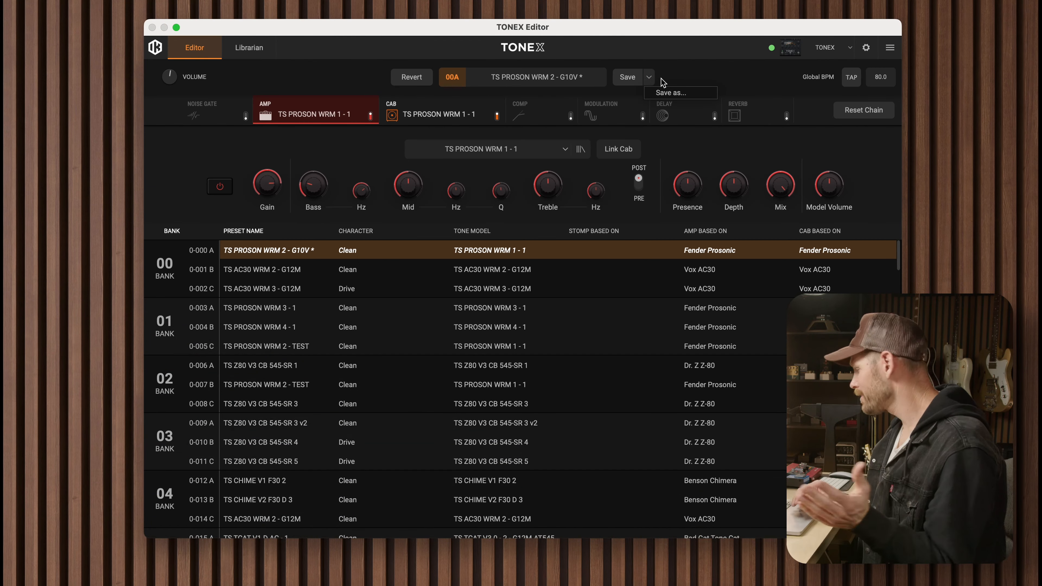
pyautogui.click(673, 93)
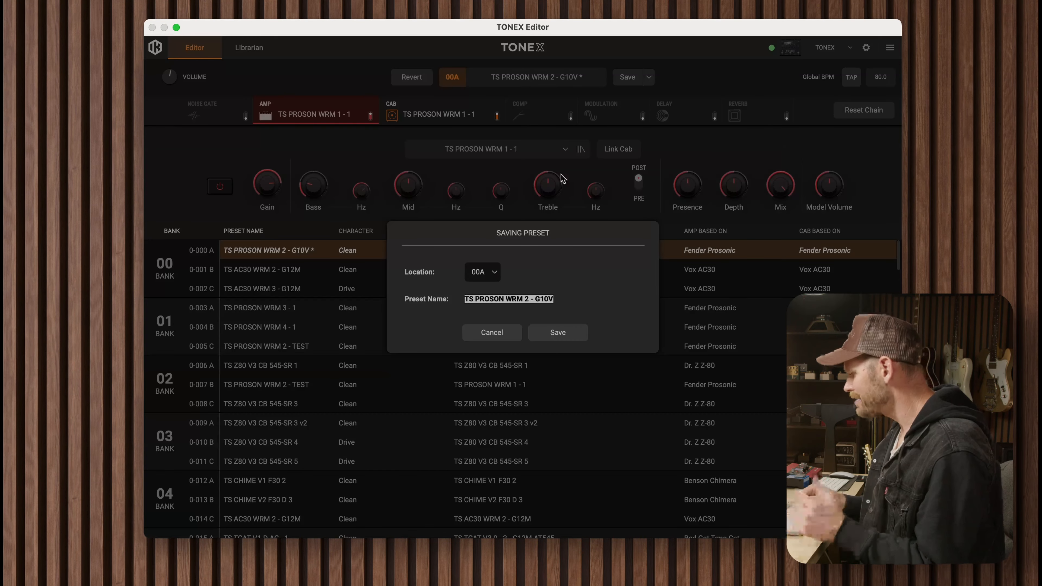
pyautogui.click(488, 272)
pyautogui.moveTo(516, 21)
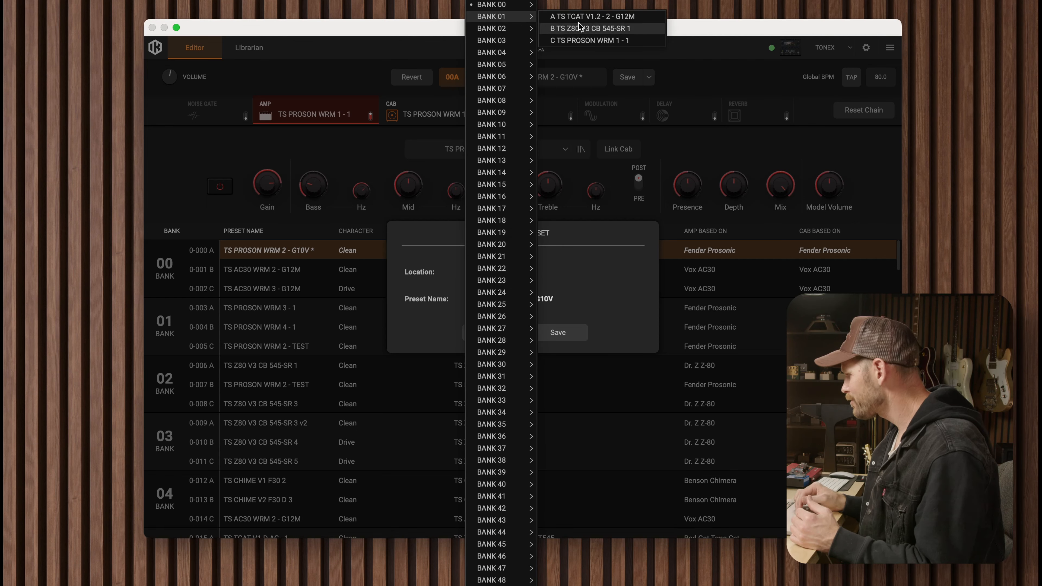
pyautogui.click(575, 41)
pyautogui.click(542, 299)
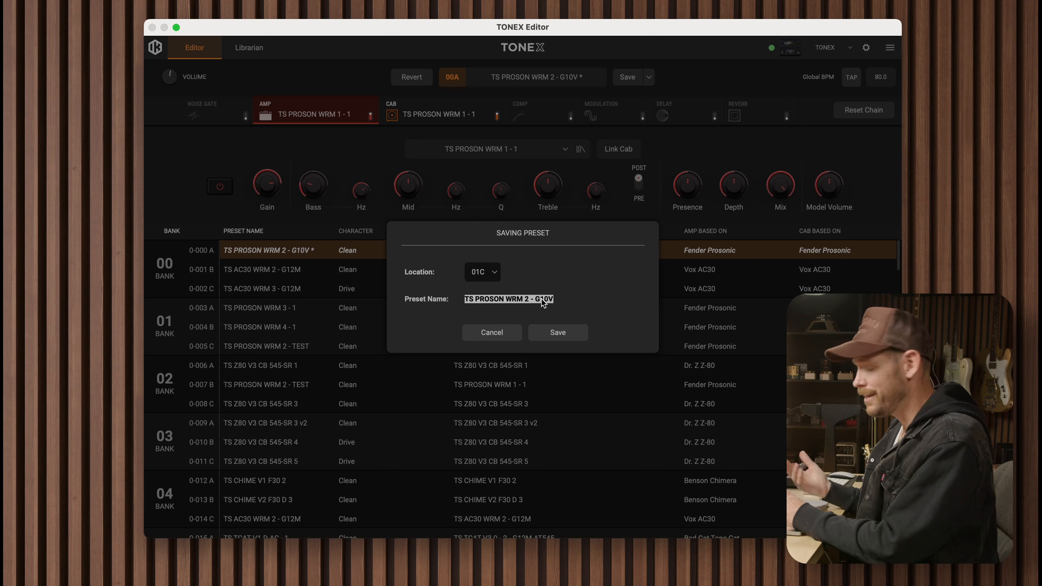
pyautogui.write('000 TEST TONEX')
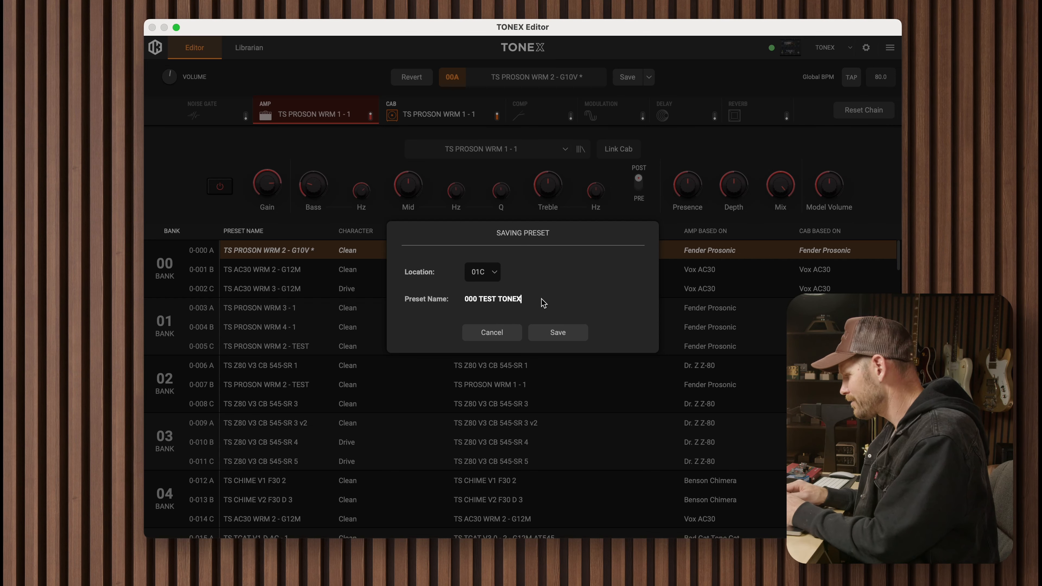
pyautogui.click(558, 335)
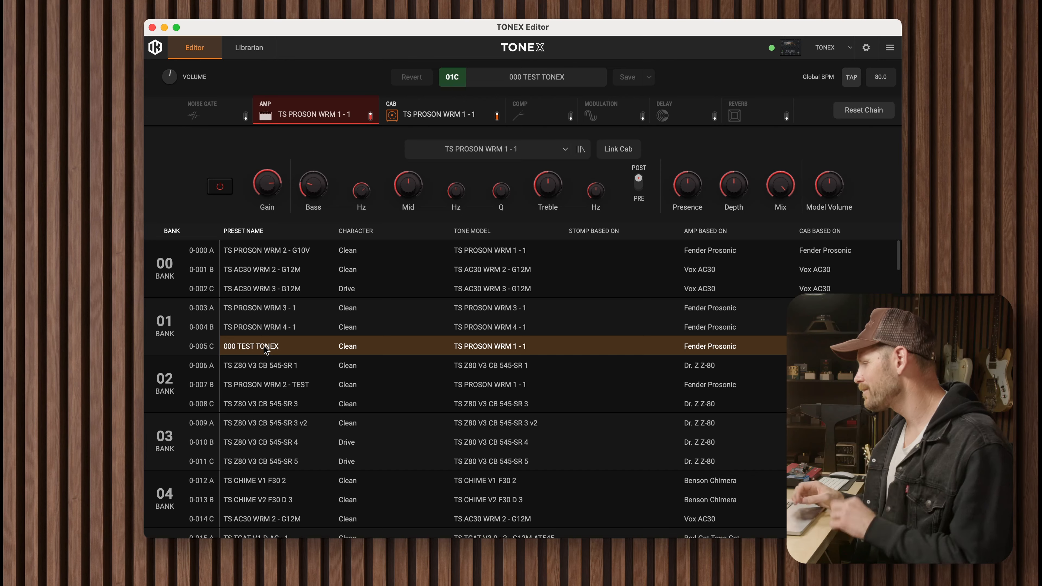
# - Open the Librarian and copy the 000 TEST TONEX preset from slot 01C into the software library
pyautogui.click(248, 47)
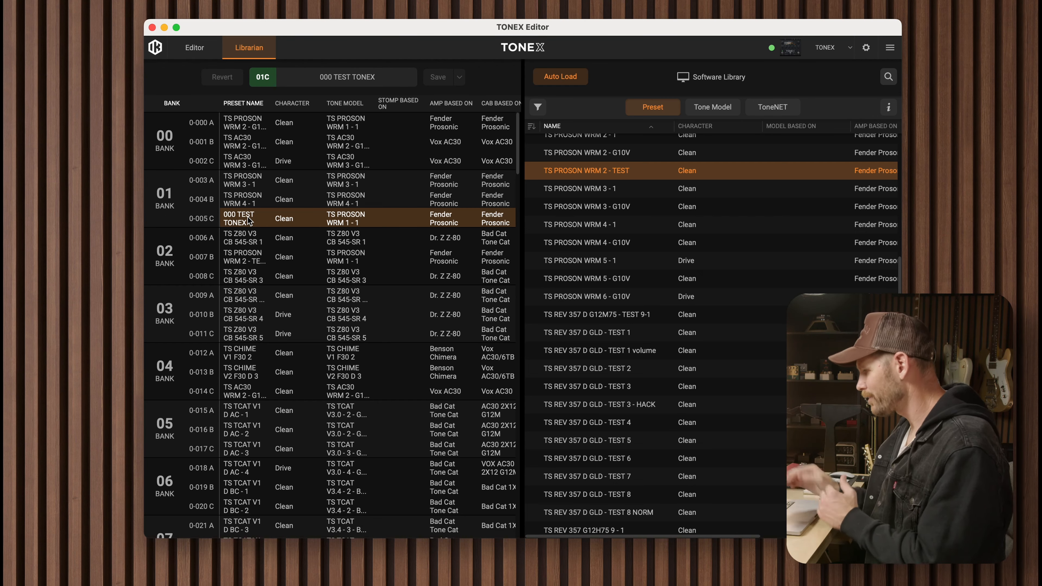
pyautogui.moveTo(242, 220); pyautogui.dragTo(601, 228)
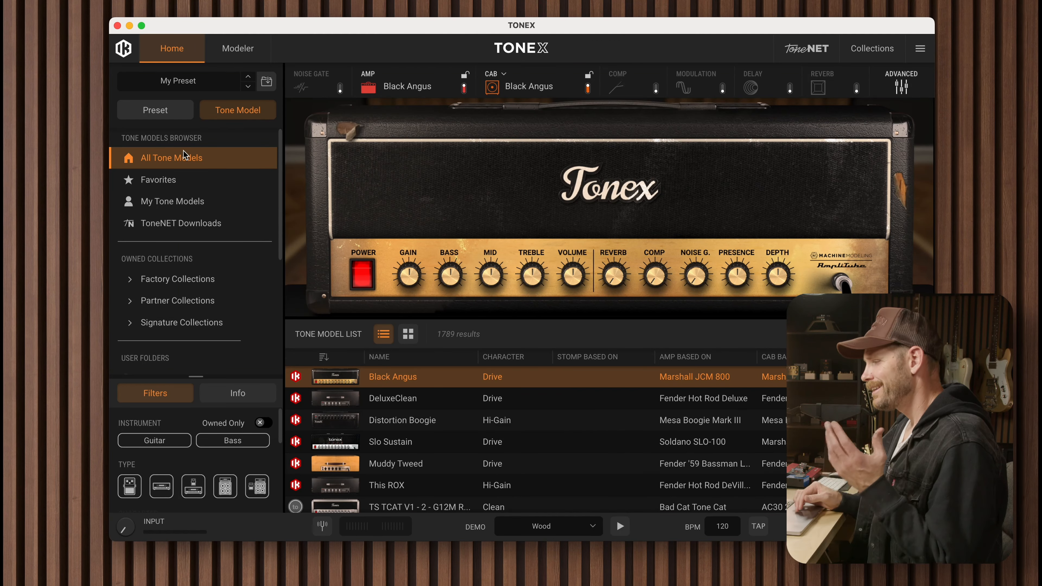
# - Switch to the TONEX desktop software and find the 000 TEST TONEX preset among the user's own presets
pyautogui.click(187, 205)
pyautogui.scroll(-5, 444, 429)
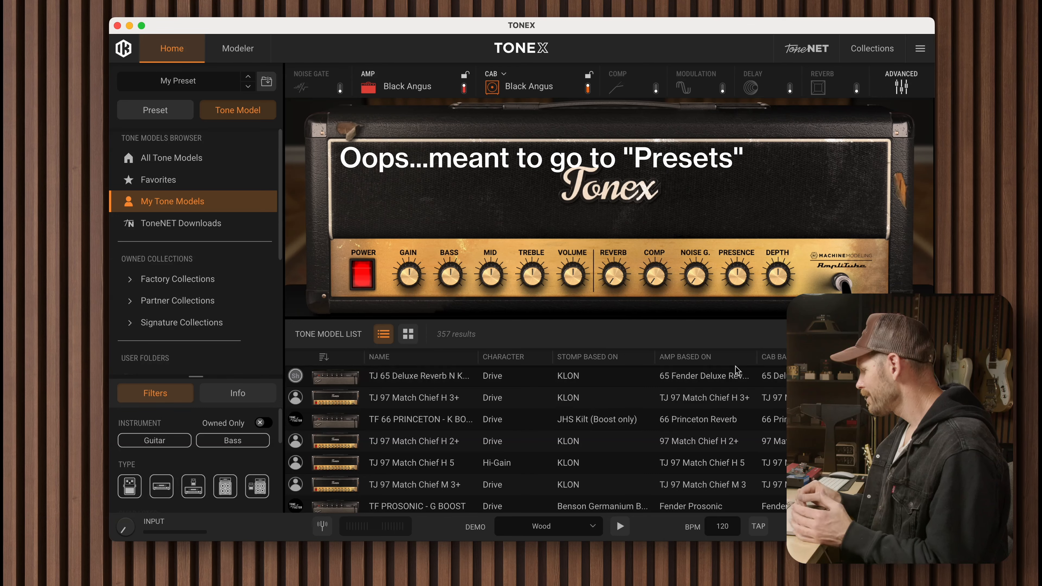
pyautogui.click(427, 359)
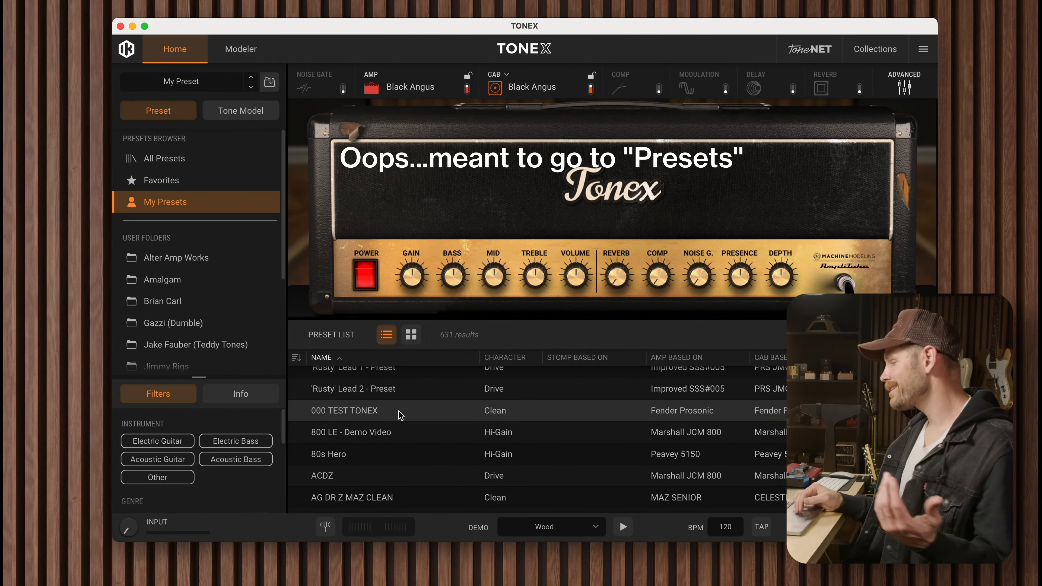
pyautogui.click(398, 411)
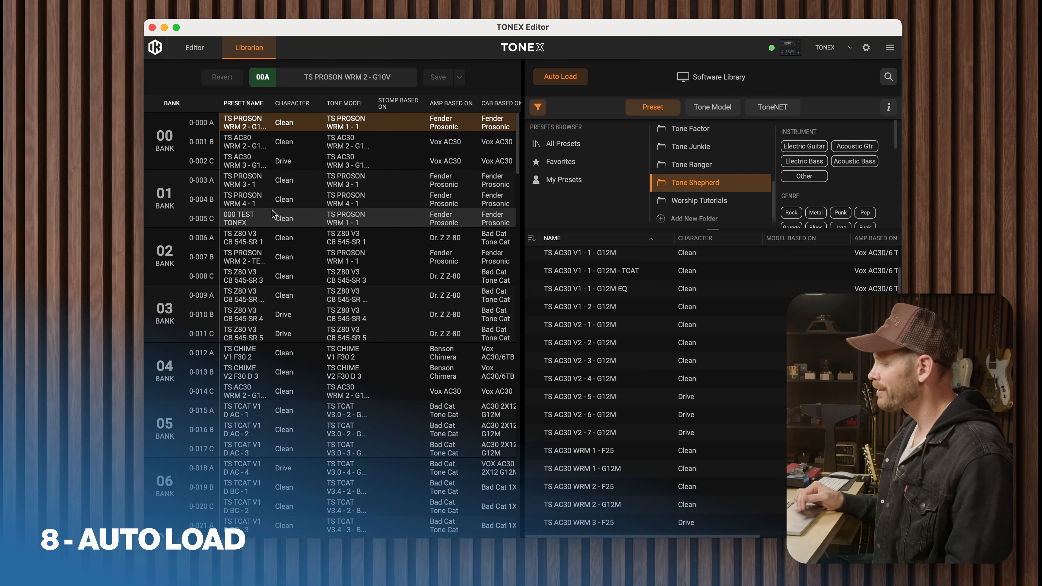
# - Select slot 00A in TONEX Editor's Librarian and auto-load TS AC30 V1 - 2 - G12M, followed by TS AC30 V1 - 1 - G12M EQ
pyautogui.click(265, 143)
pyautogui.click(266, 124)
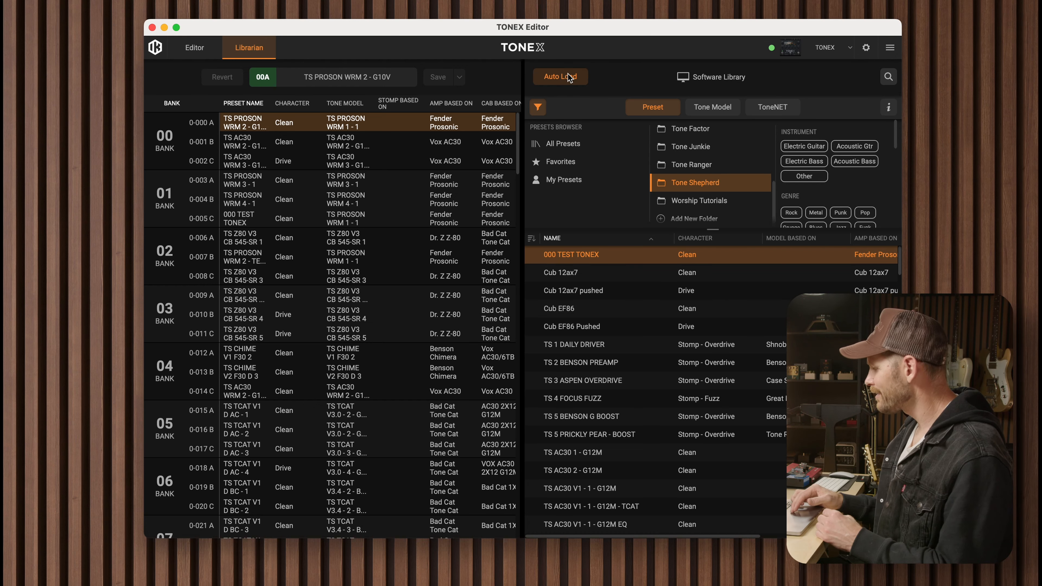
pyautogui.scroll(-5, 607, 369)
pyautogui.click(604, 406)
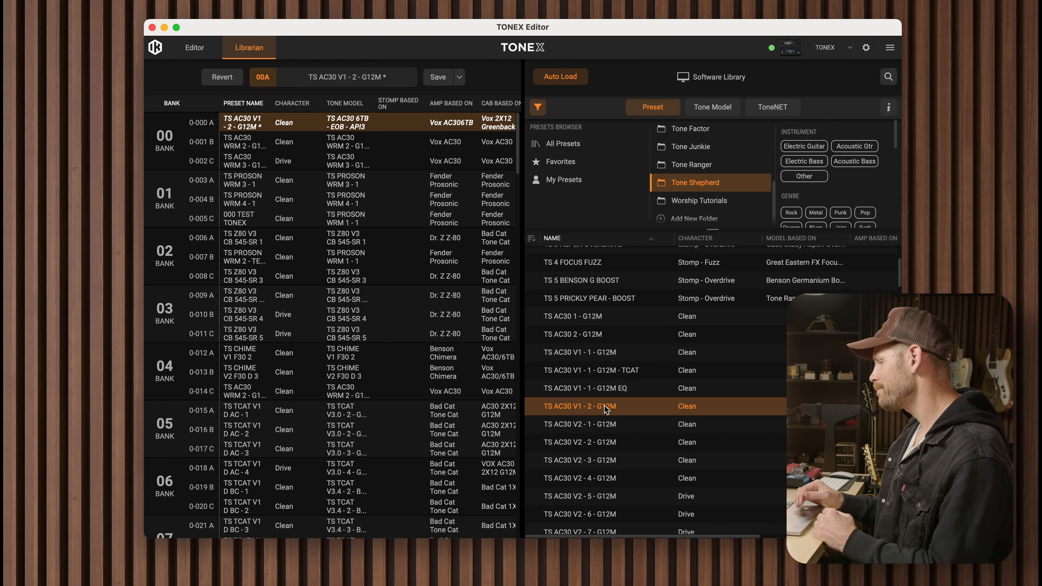
pyautogui.click(624, 388)
# - Auto-load TS PROSON WRM 1 - G10V, TS PROSON WRM 3 - G10V and finally TS PROSON WRM 6 - G10V into slot 00A
pyautogui.scroll(-10, 641, 380)
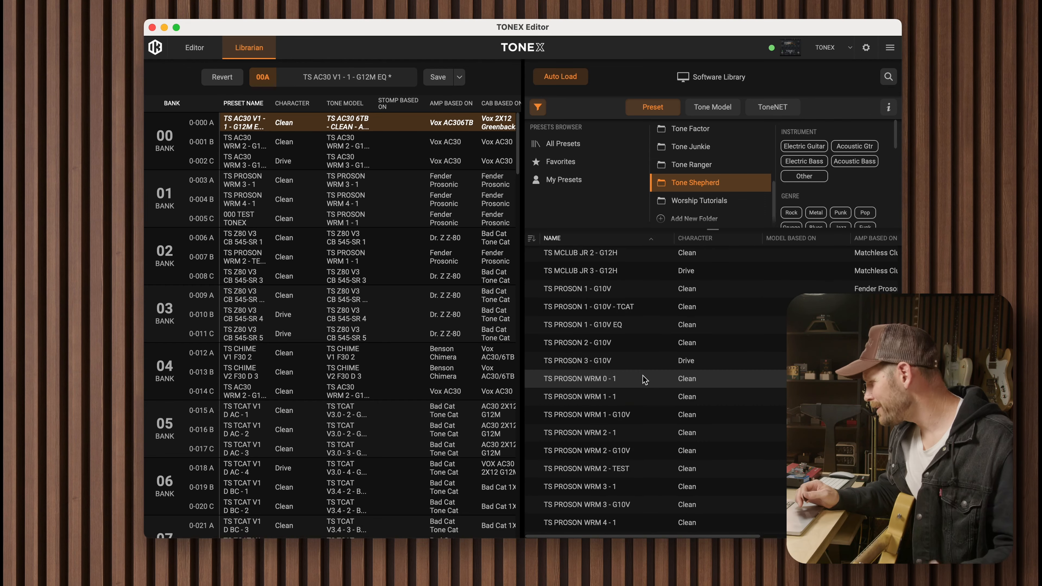
pyautogui.click(643, 415)
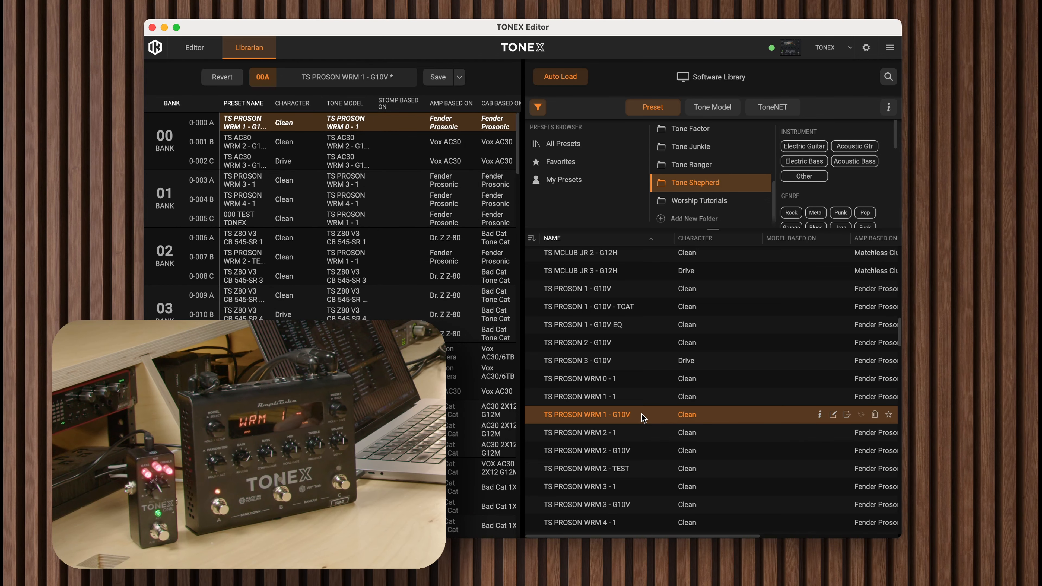
pyautogui.scroll(-2, 641, 414)
pyautogui.click(627, 478)
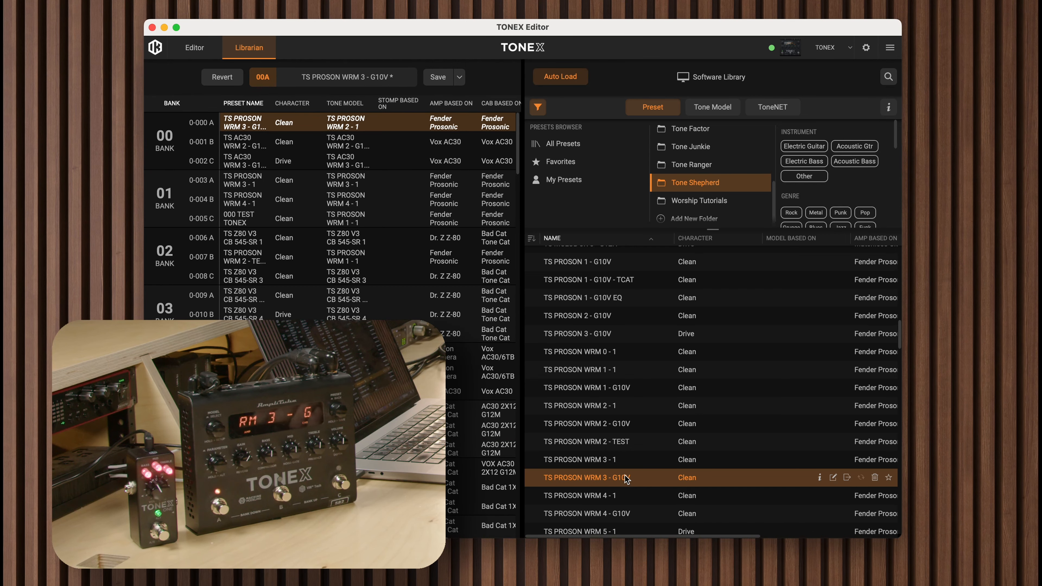
pyautogui.scroll(-3, 626, 479)
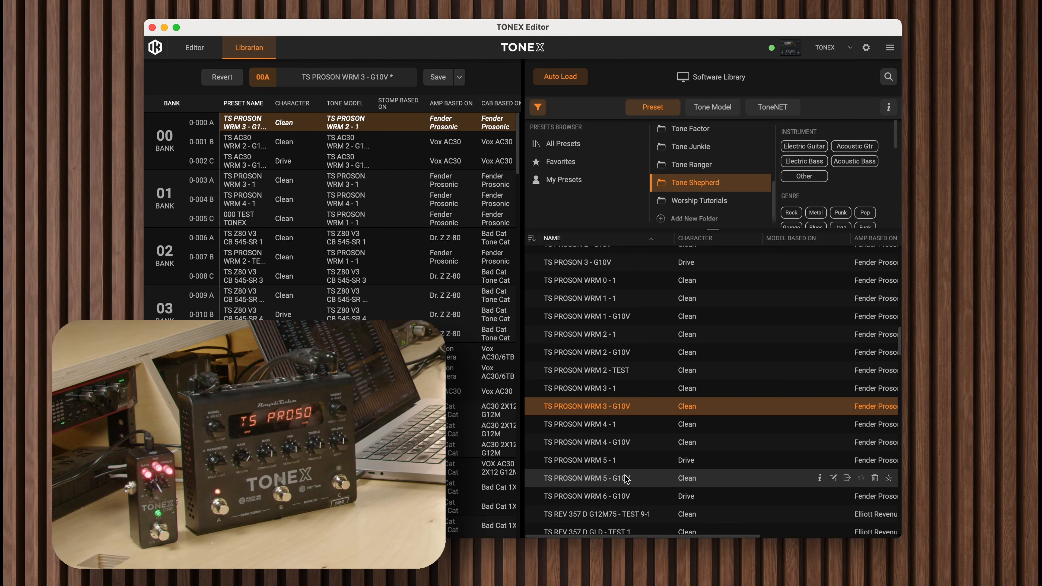
pyautogui.click(625, 495)
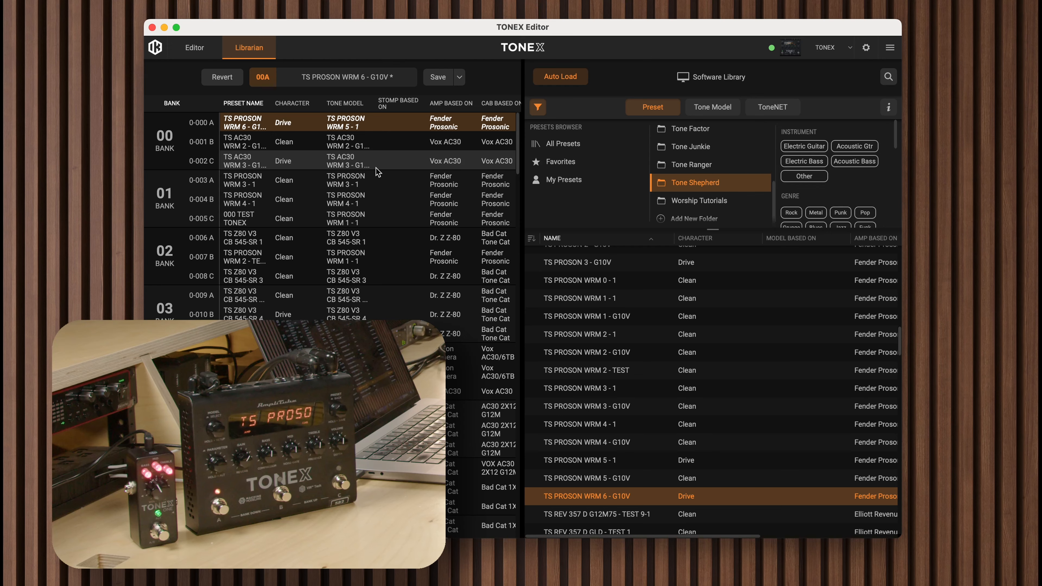
# - Open the Editor and set the amp's mid frequency to about 400 Hz and Mid to about 2.2, and raise its Presence
pyautogui.click(194, 47)
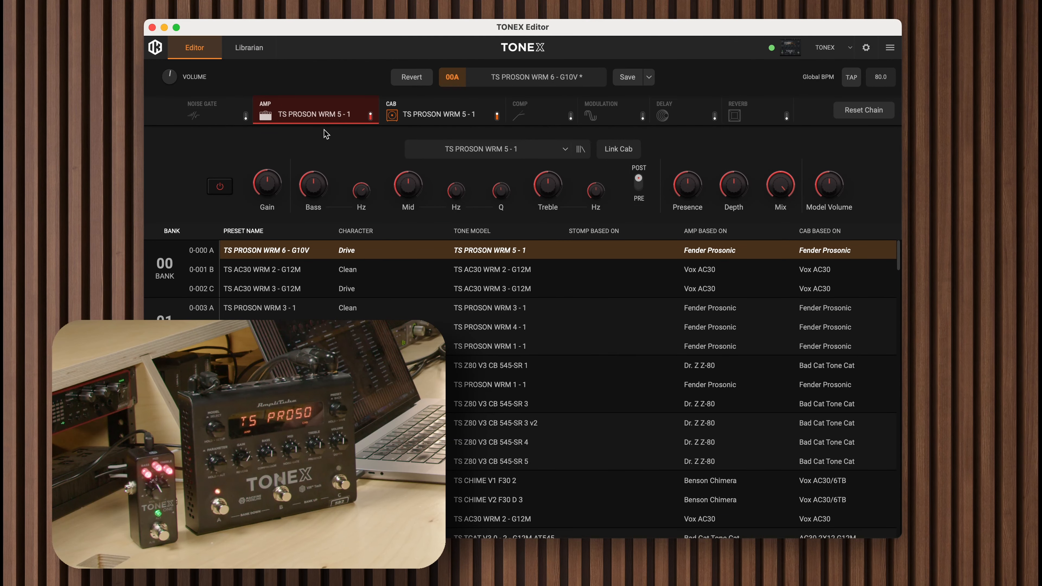
pyautogui.moveTo(458, 191); pyautogui.dragTo(464, 224)
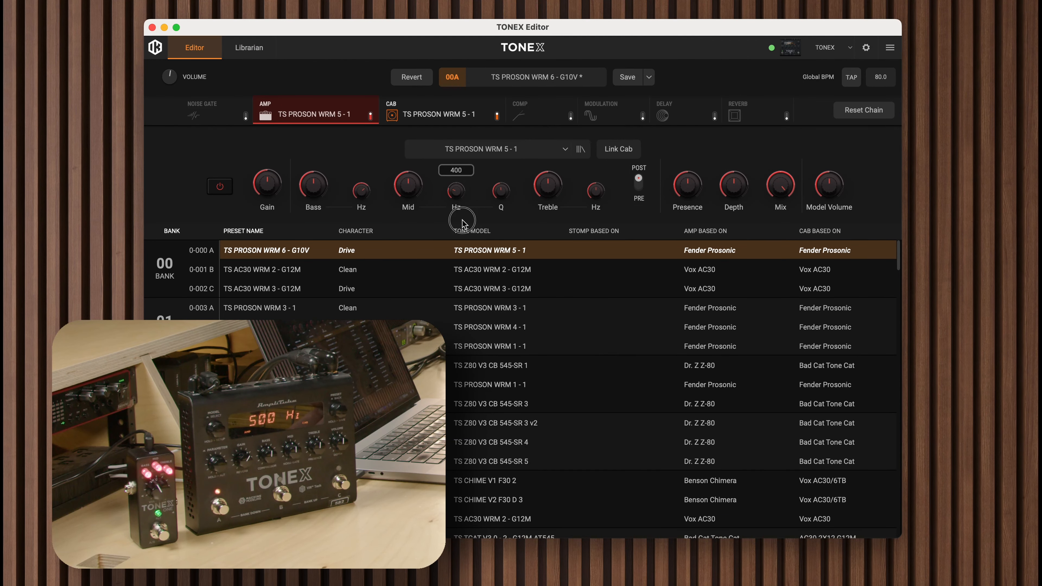
pyautogui.moveTo(409, 185); pyautogui.dragTo(413, 226)
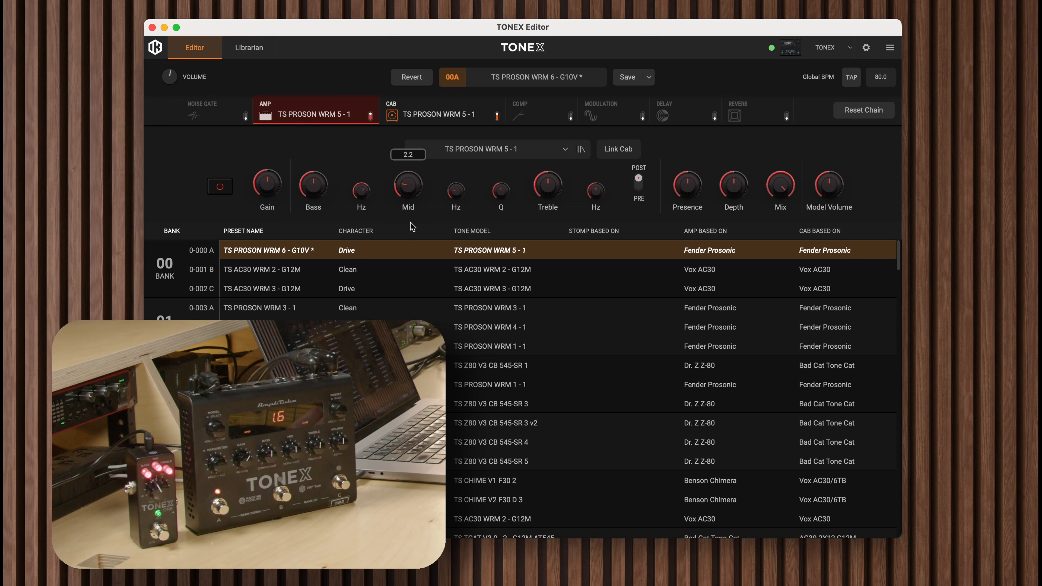
pyautogui.moveTo(687, 183); pyautogui.dragTo(686, 151)
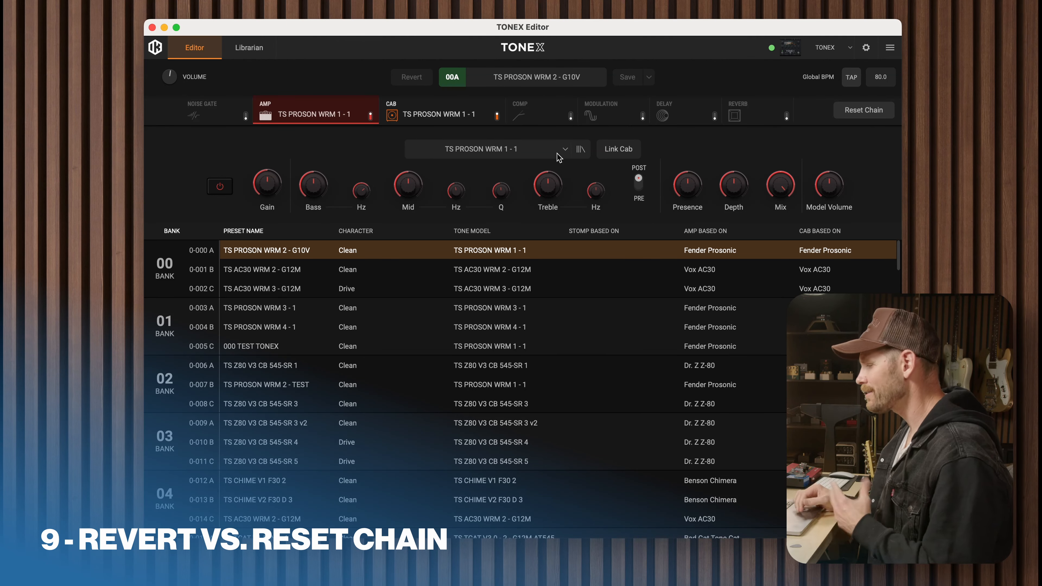
# - In preset slot 00A, set the amp's Gain to about 7.7, lower its Bass and enable the compressor
pyautogui.moveTo(278, 179); pyautogui.dragTo(278, 145)
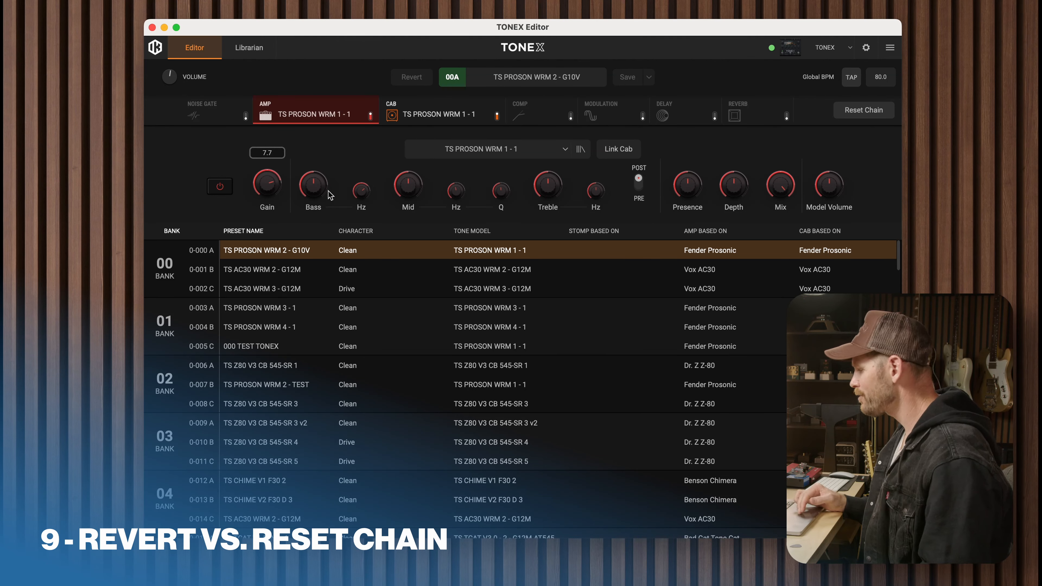
pyautogui.moveTo(314, 176); pyautogui.dragTo(314, 222)
pyautogui.click(569, 118)
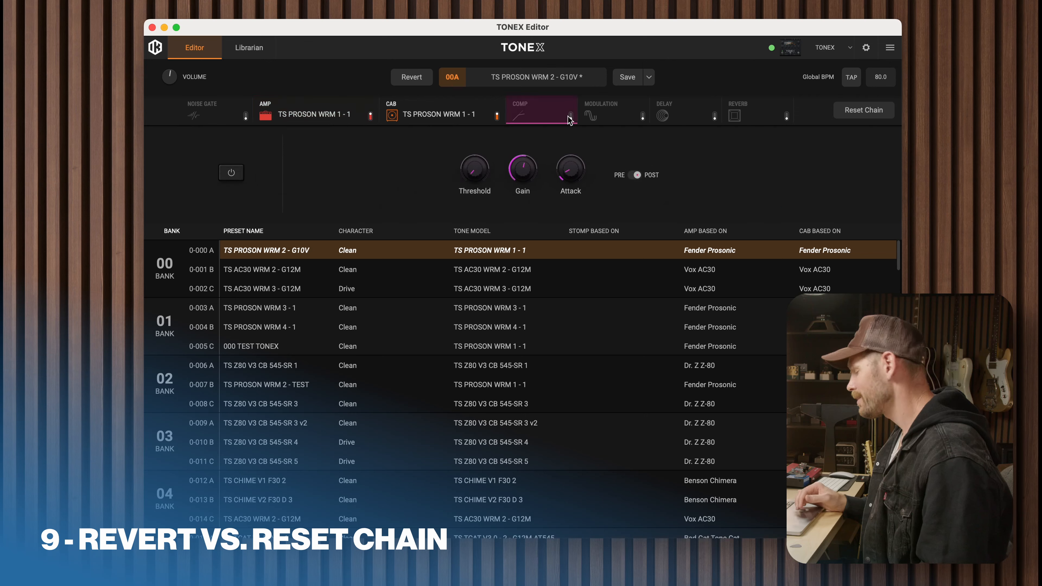
pyautogui.click(570, 117)
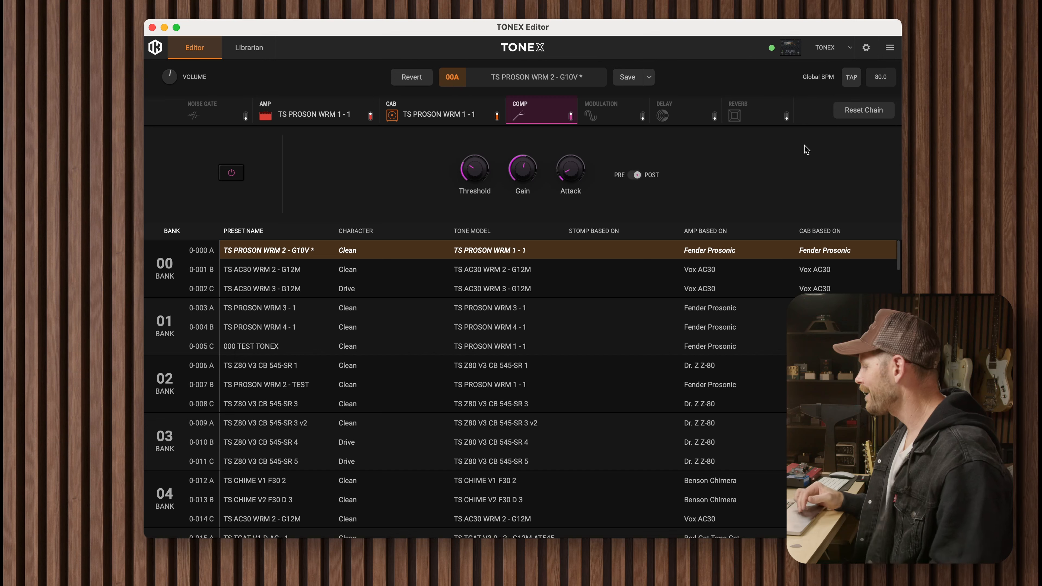
# - Reset the effect chain of the preset in slot 00A and bring up its amp settings
pyautogui.click(865, 115)
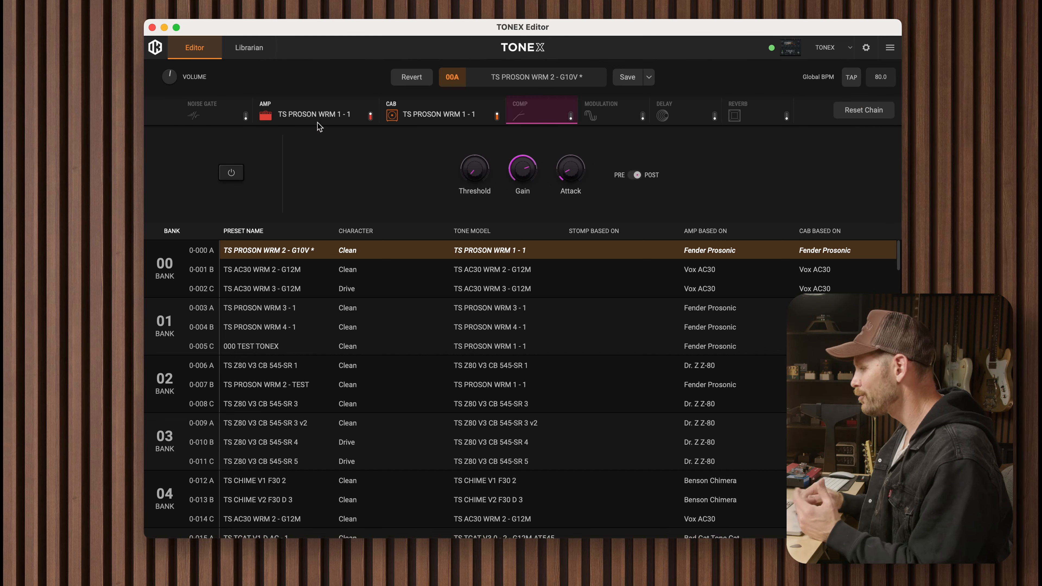
pyautogui.click(317, 110)
# - Switch to slot 00B, set the amp's Bass to about 1.8 and adjust its Gain, and reset that preset's chain
pyautogui.press('Down')
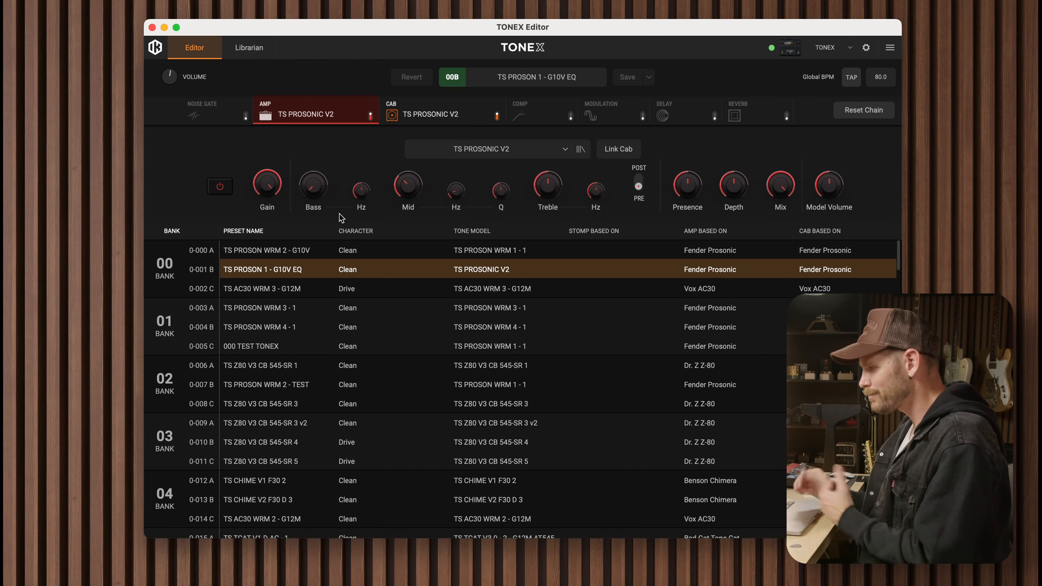
pyautogui.moveTo(319, 185); pyautogui.dragTo(320, 159)
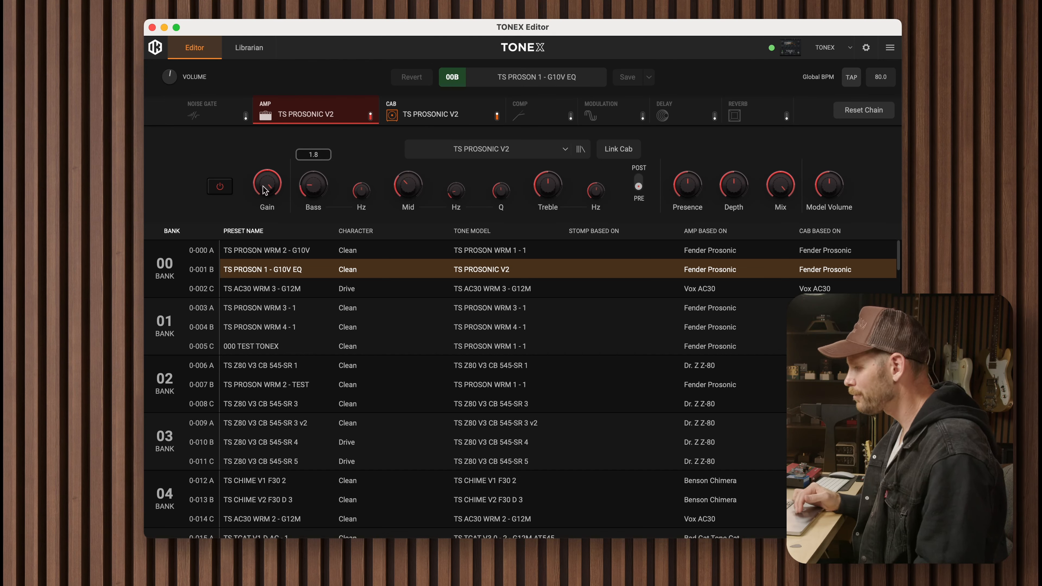
pyautogui.moveTo(264, 190); pyautogui.dragTo(266, 184)
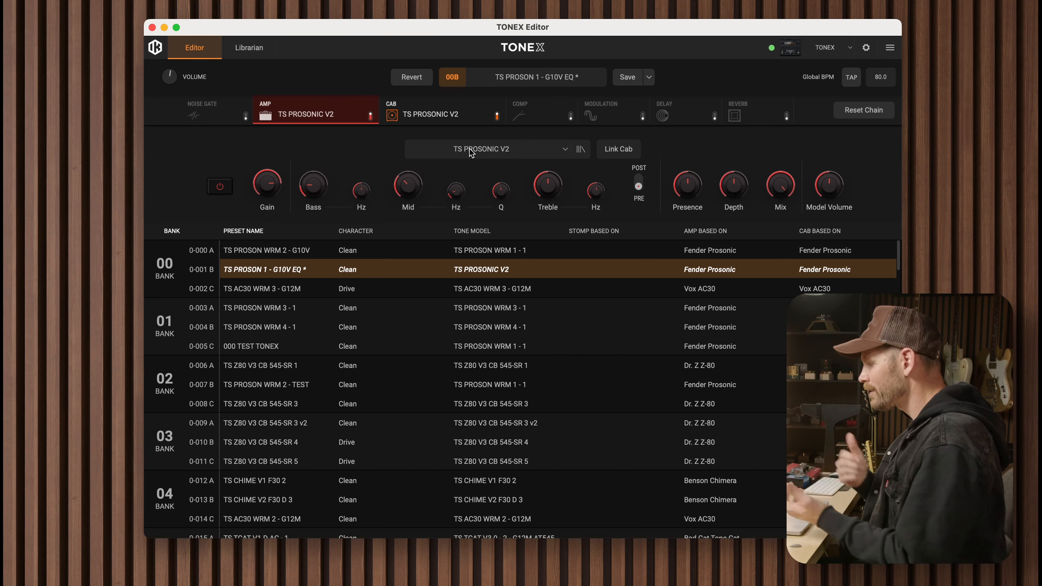
pyautogui.click(865, 110)
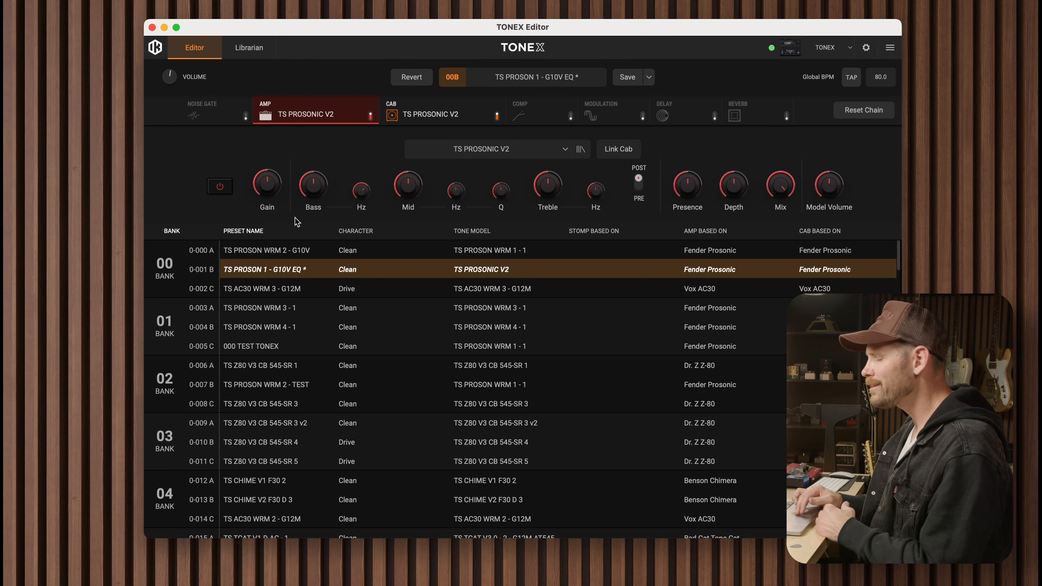